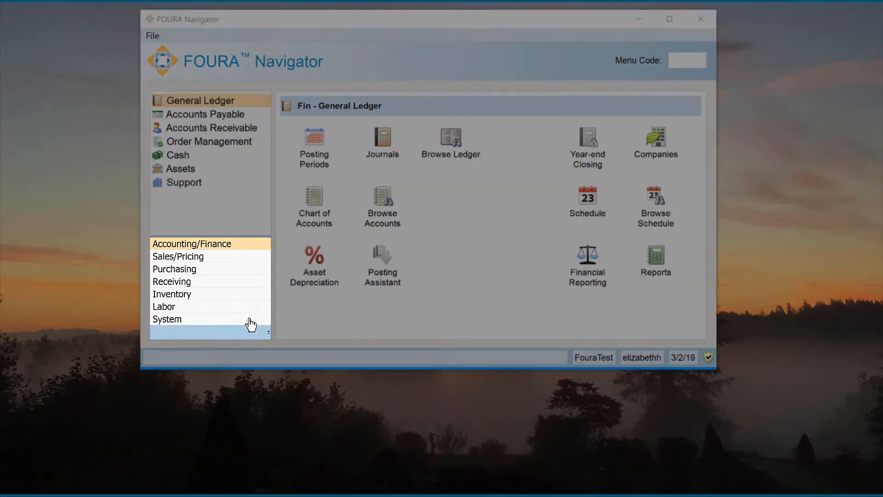
Step: From System Setup, open Schedule Event Types with menu code SET to show the COMMON type
{"action": "left_click", "coordinate": [250, 322]}
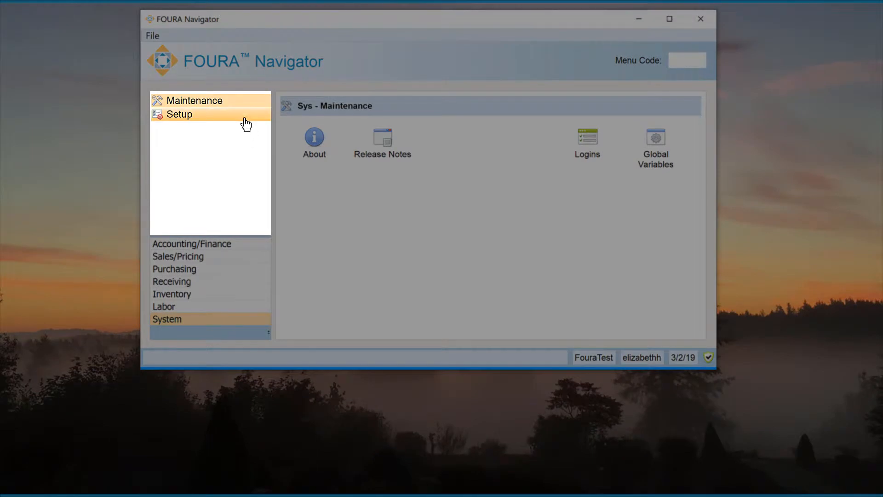
{"action": "left_click", "coordinate": [246, 122]}
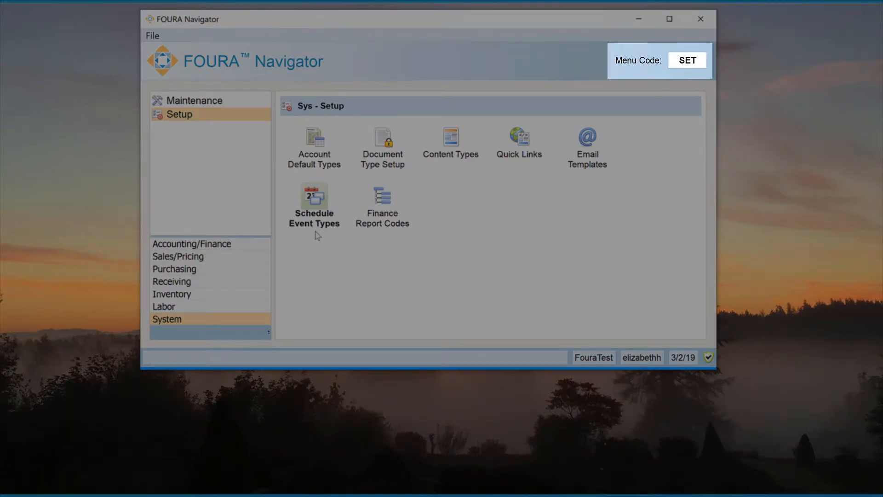
{"action": "key", "text": "Return"}
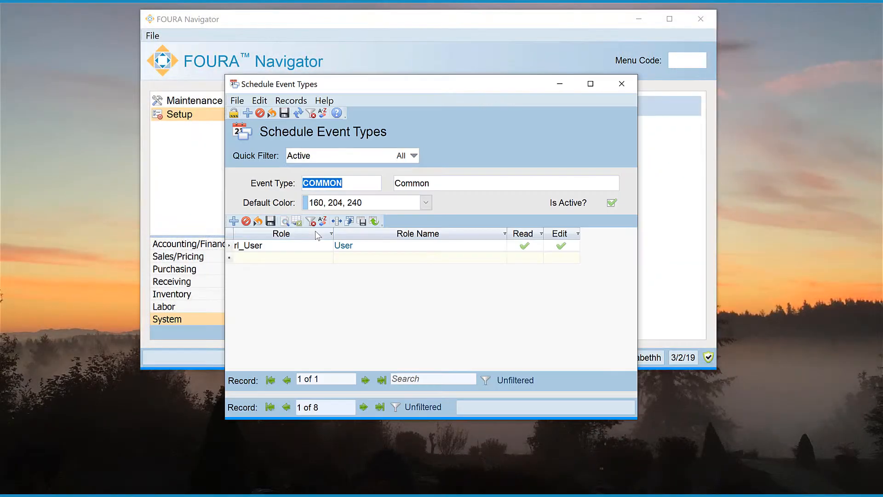
{"action": "left_click", "coordinate": [320, 301]}
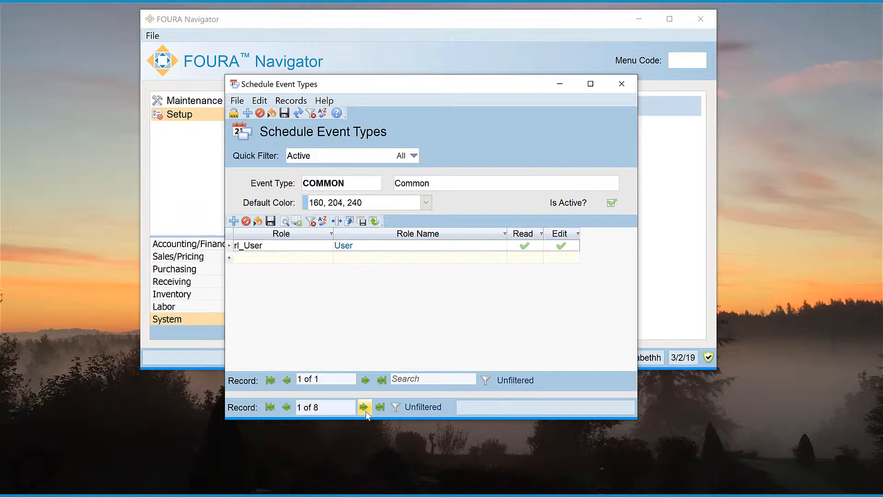
Step: Browse ahead to the Finance event type, then add a new blank record (9 of 8)
{"action": "double_click", "coordinate": [366, 410]}
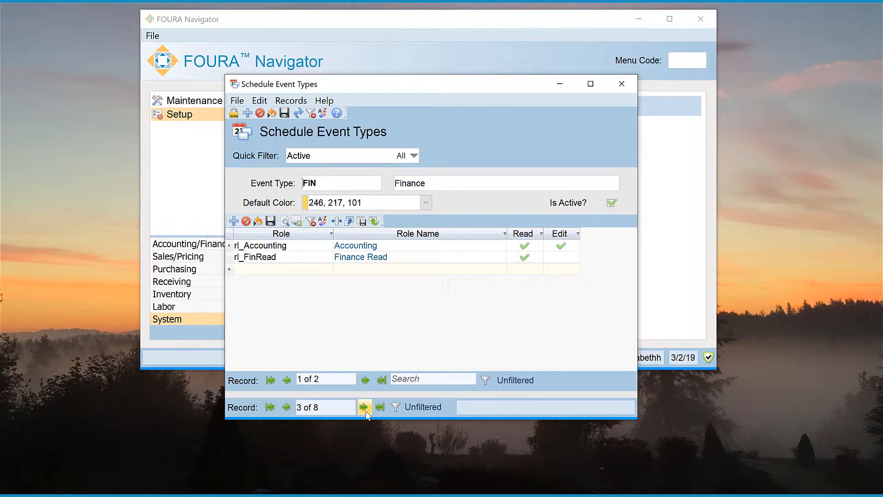
{"action": "left_click", "coordinate": [247, 113]}
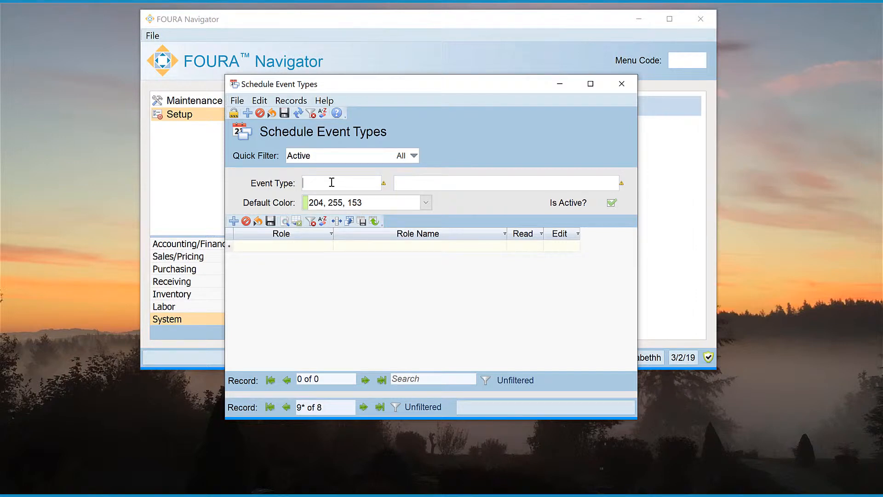
Step: Enter event type HOLIDAY, description 'Observed Holidays', and set default colour pink 254, 151, 247
{"action": "type", "text": "HOLIDAY"}
{"action": "key", "text": "Tab"}
{"action": "type", "text": "Observed Holidays"}
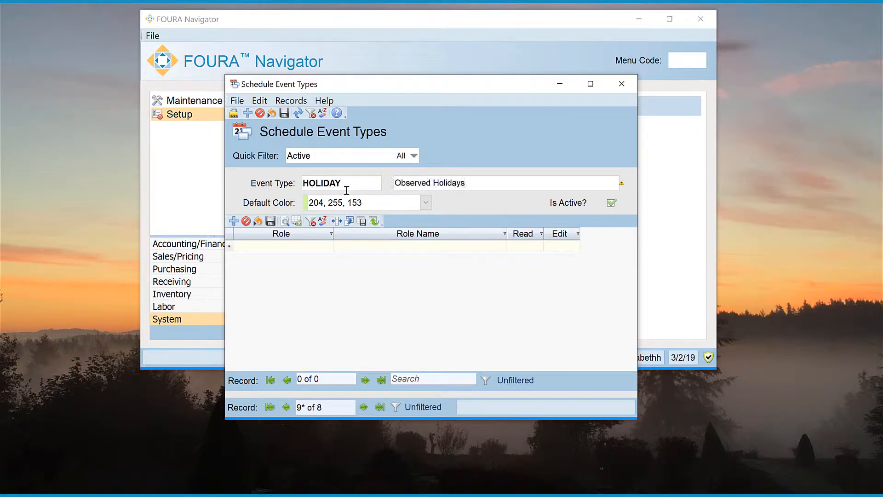
{"action": "left_click", "coordinate": [428, 202]}
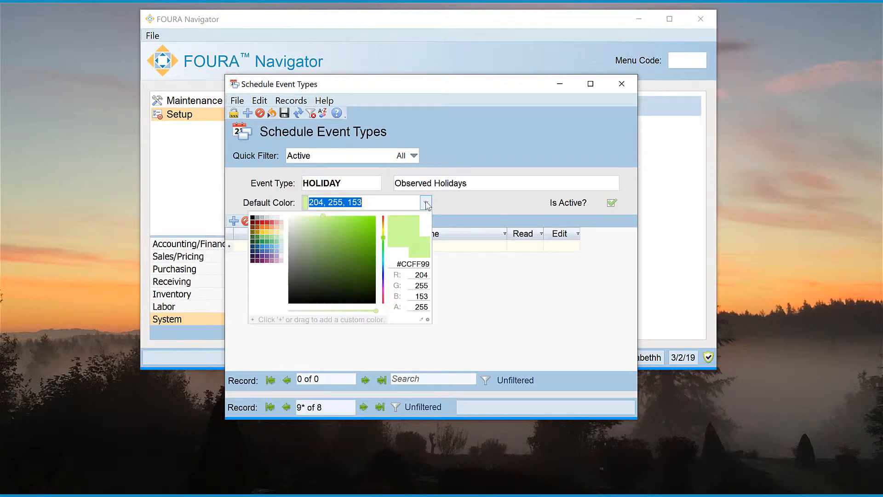
{"action": "left_click", "coordinate": [384, 238]}
{"action": "left_click_drag", "start_coordinate": [385, 252], "coordinate": [384, 291]}
{"action": "left_click", "coordinate": [471, 318]}
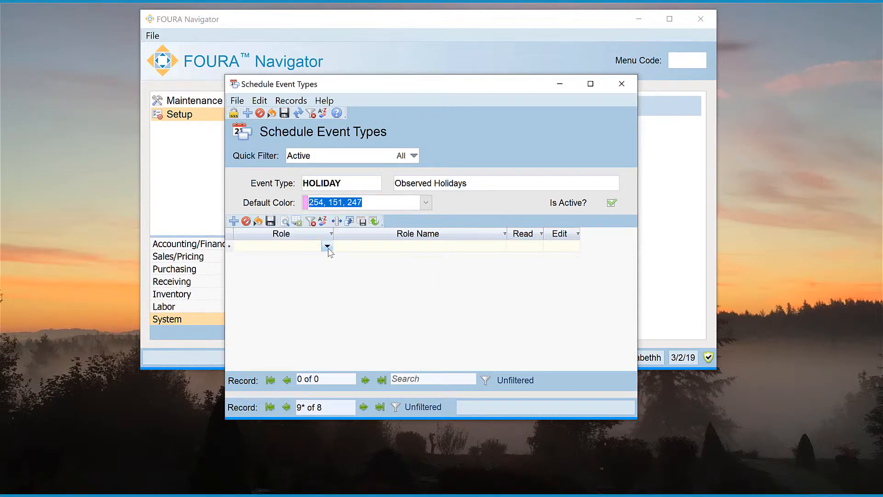
Step: Add roles rl_User with read access and rl_Employee Editor with read and edit access
{"action": "left_click", "coordinate": [326, 246]}
{"action": "scroll", "coordinate": [324, 332], "scroll_direction": "down", "scroll_amount": 4}
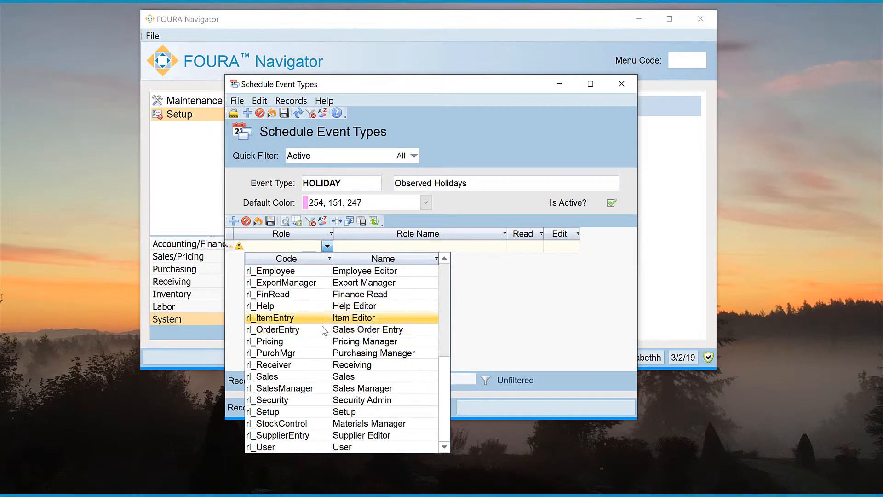
{"action": "left_click", "coordinate": [327, 448]}
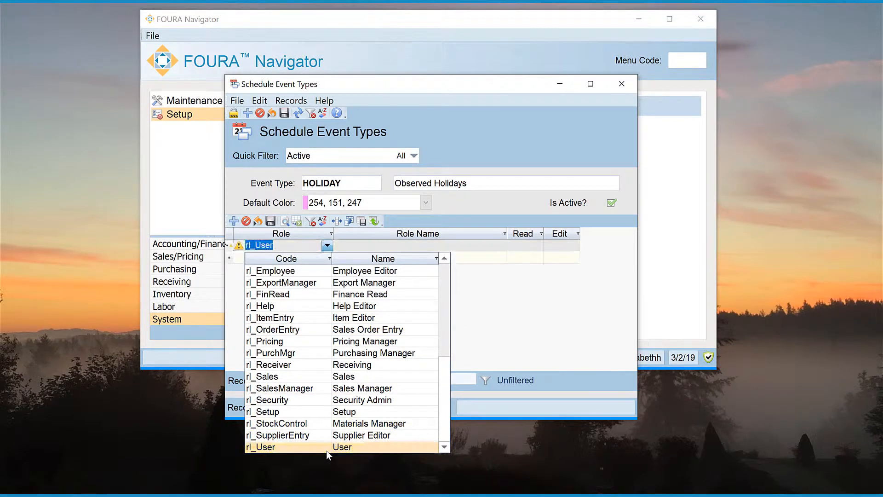
{"action": "left_click", "coordinate": [523, 245]}
{"action": "left_click", "coordinate": [328, 259]}
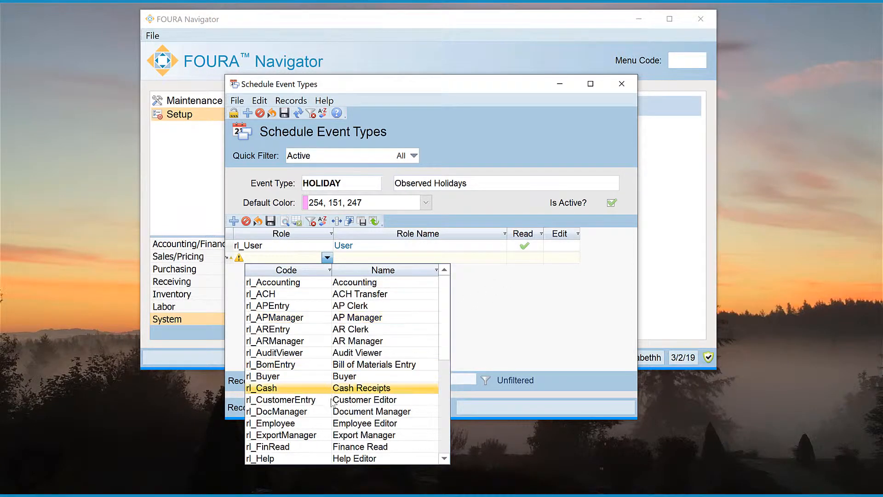
{"action": "left_click", "coordinate": [331, 424]}
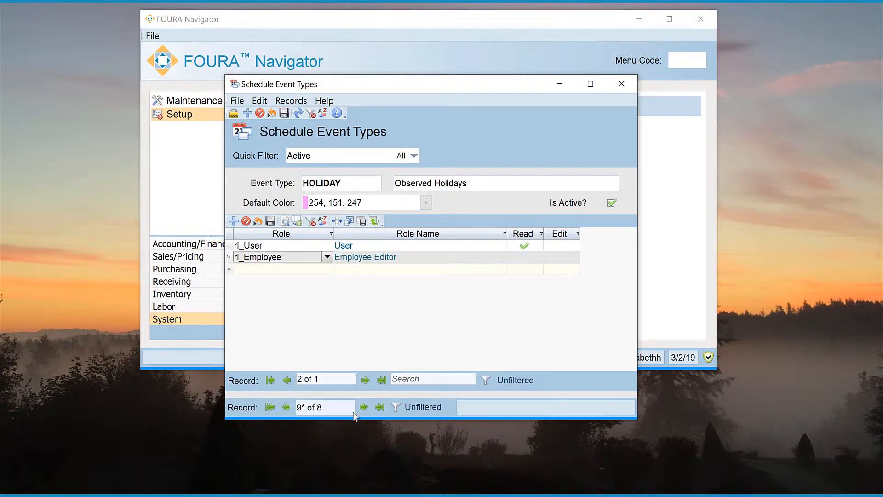
{"action": "left_click", "coordinate": [561, 258]}
{"action": "left_click", "coordinate": [525, 256]}
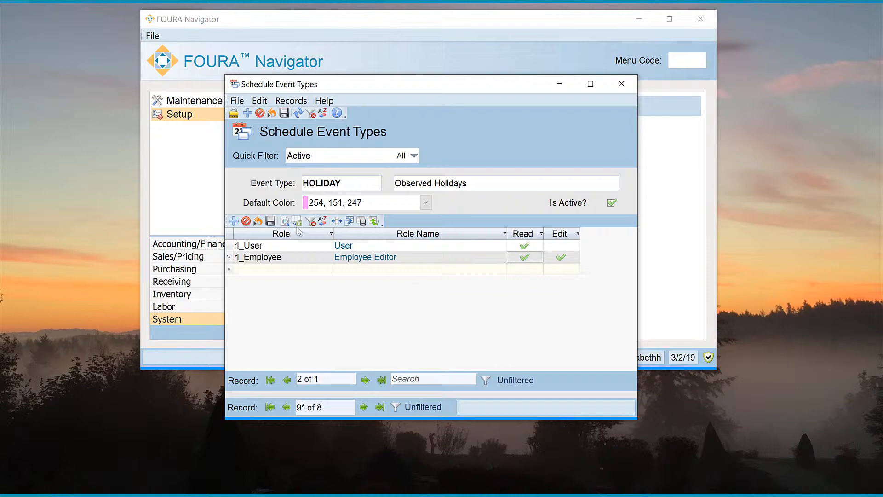
Step: Save the roles and the new Observed Holidays event type, then close the window
{"action": "left_click", "coordinate": [271, 223]}
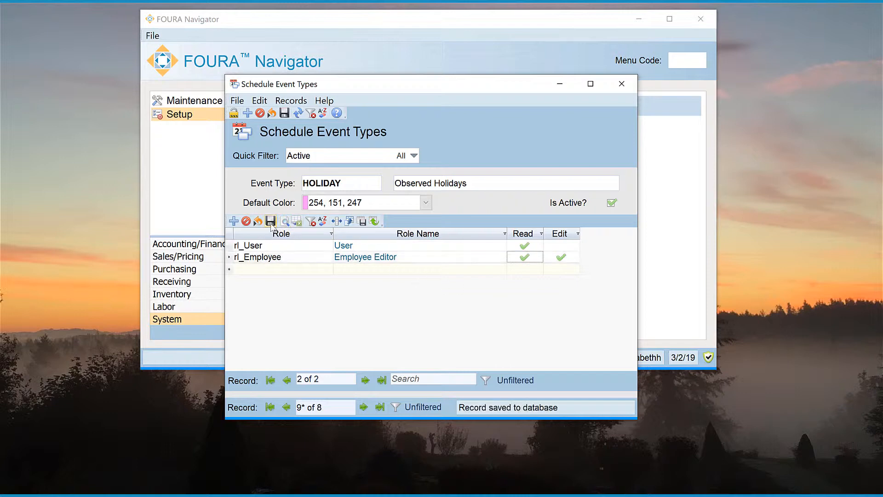
{"action": "left_click", "coordinate": [283, 114]}
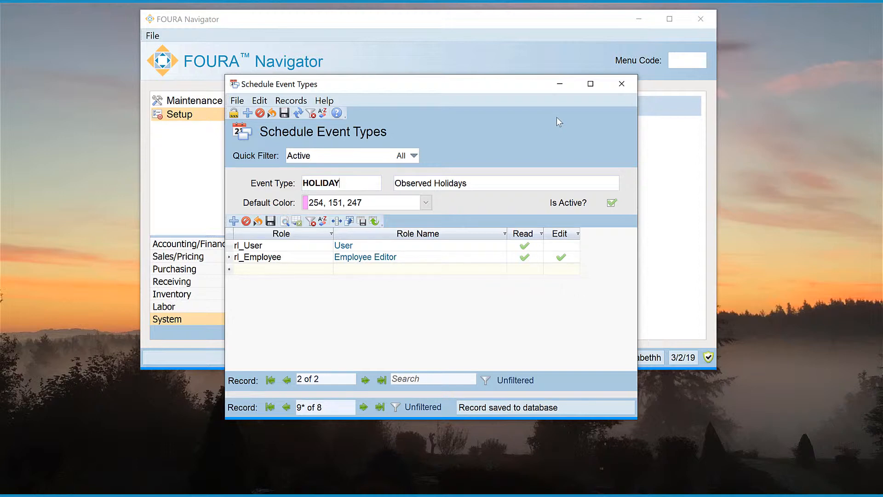
{"action": "left_click", "coordinate": [621, 84]}
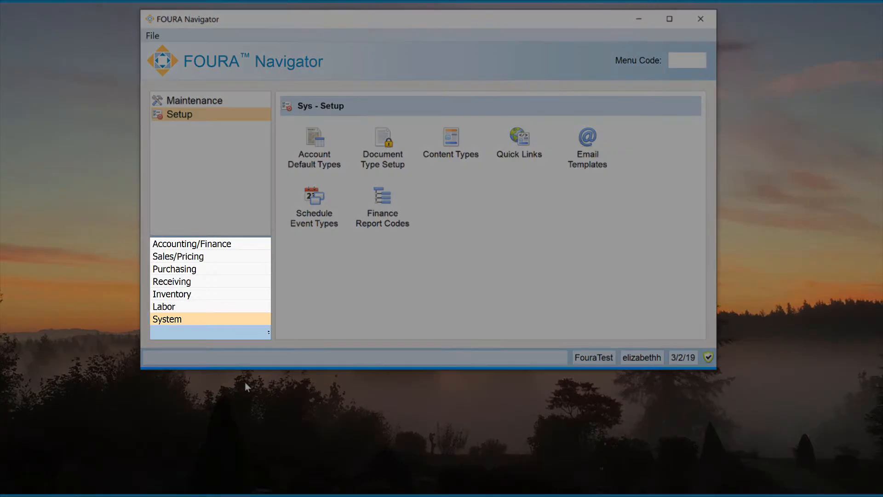
Step: Switch to Accounting/Finance and open the Scheduler on March 2019
{"action": "left_click", "coordinate": [235, 245]}
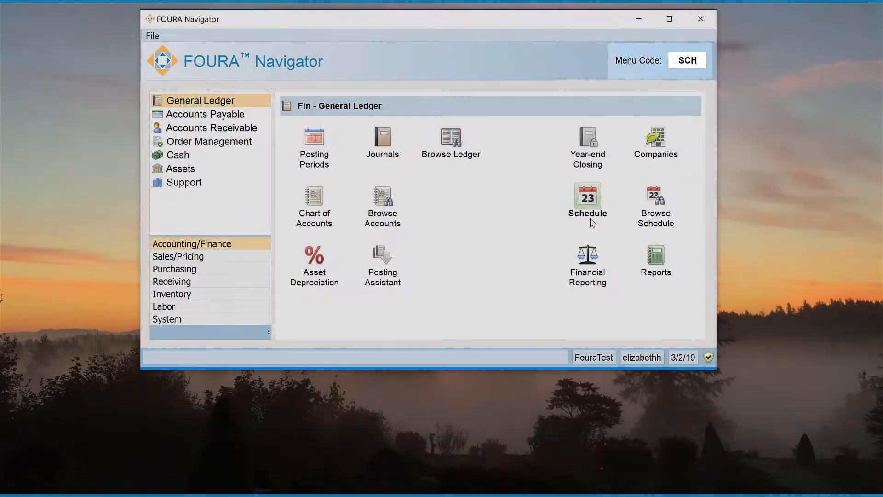
{"action": "left_click", "coordinate": [588, 203]}
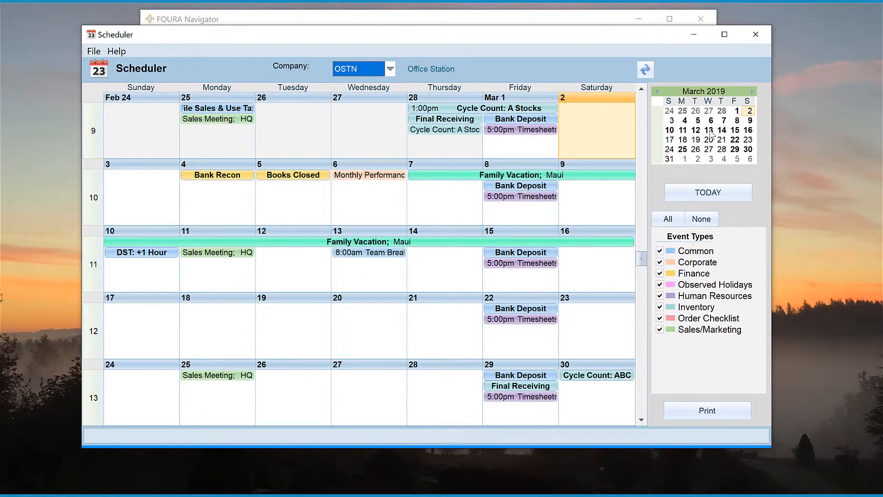
Step: Move through the small calendar across March 11 and 13, February and April 2019
{"action": "left_click", "coordinate": [709, 131]}
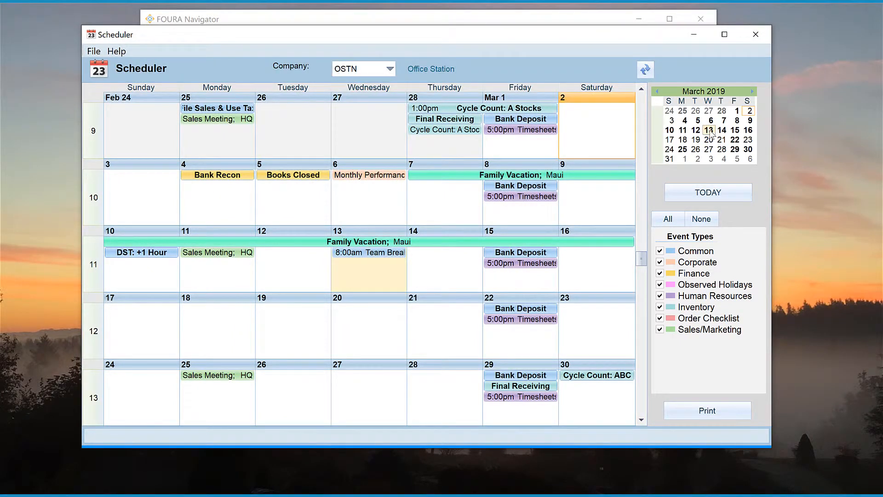
{"action": "left_click", "coordinate": [683, 130]}
{"action": "left_click", "coordinate": [753, 91]}
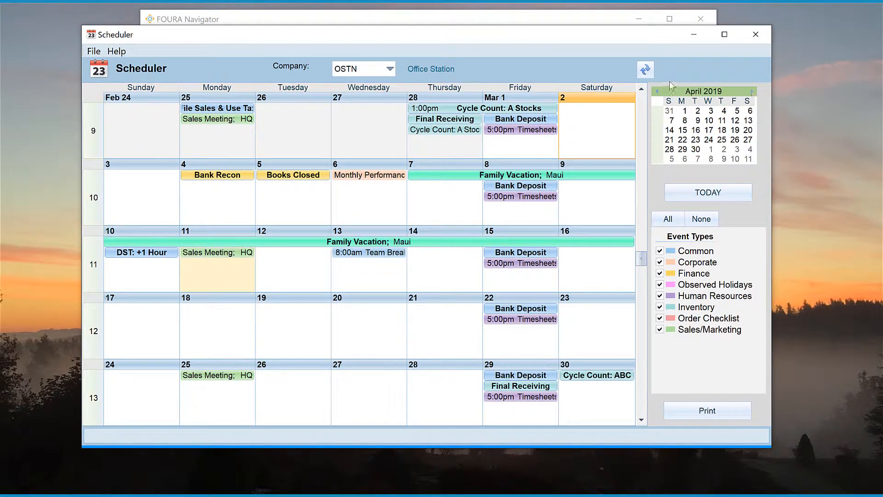
{"action": "left_click", "coordinate": [657, 91]}
{"action": "left_click", "coordinate": [658, 91]}
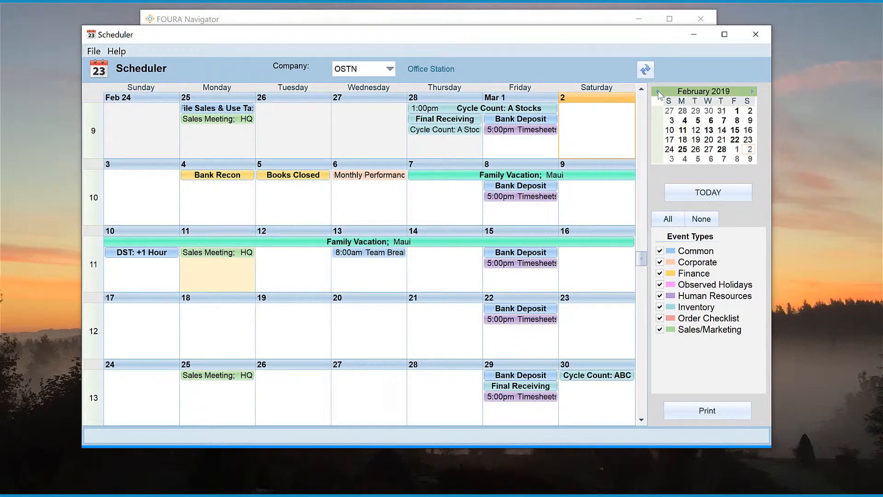
{"action": "left_click", "coordinate": [752, 91]}
{"action": "mouse_move", "coordinate": [716, 92]}
{"action": "left_mouse_down"}
{"action": "mouse_move", "coordinate": [716, 115]}
{"action": "mouse_move", "coordinate": [710, 69]}
{"action": "mouse_move", "coordinate": [711, 94]}
{"action": "left_mouse_up"}
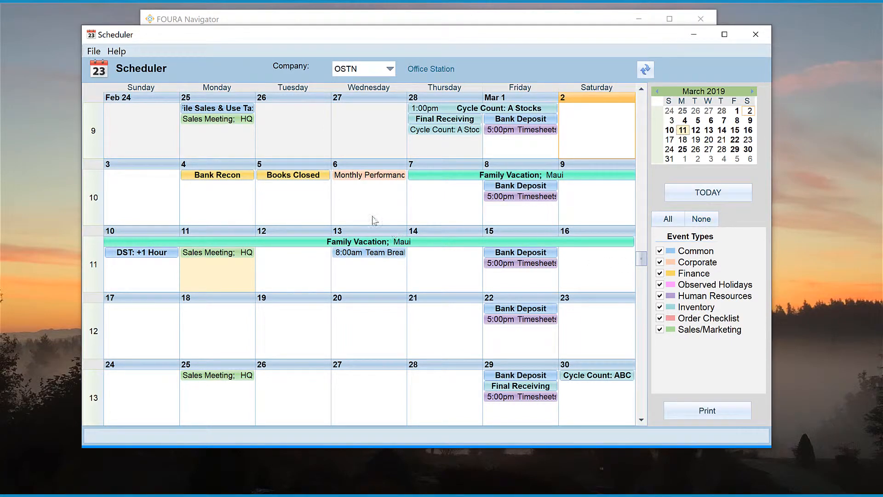
{"action": "mouse_move", "coordinate": [374, 220]}
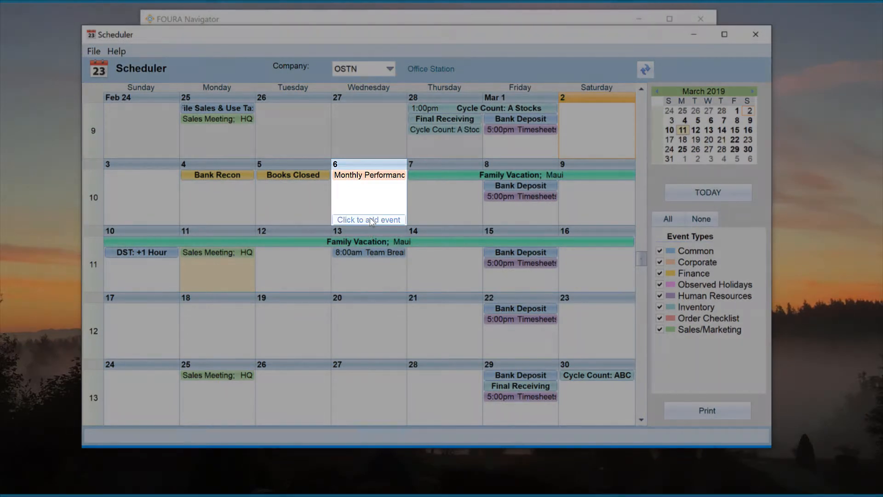
Step: Add an Observed Holidays event 'National Oreo Day', described 'Bring Your Favorite', on March 6
{"action": "left_click", "coordinate": [371, 220]}
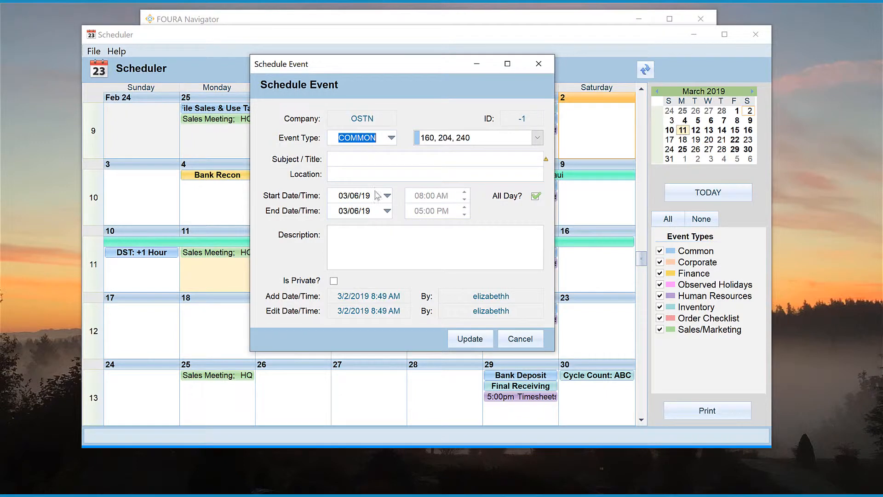
{"action": "left_click", "coordinate": [391, 138]}
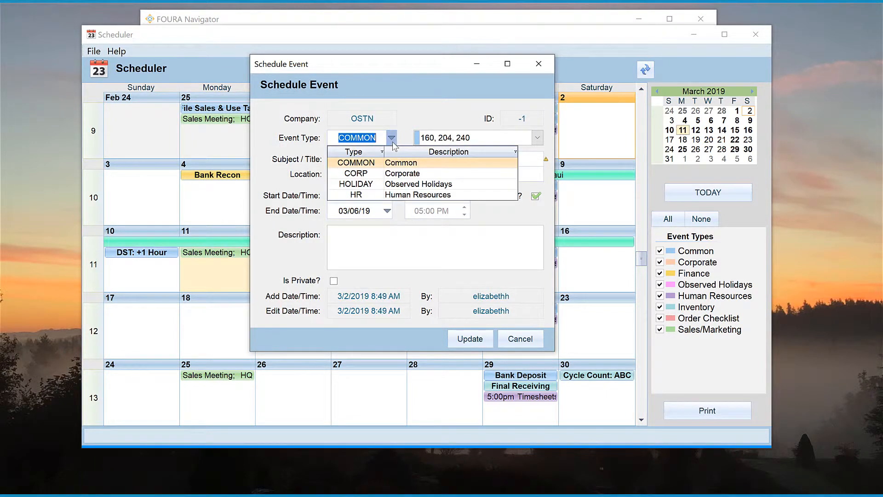
{"action": "left_click", "coordinate": [393, 184]}
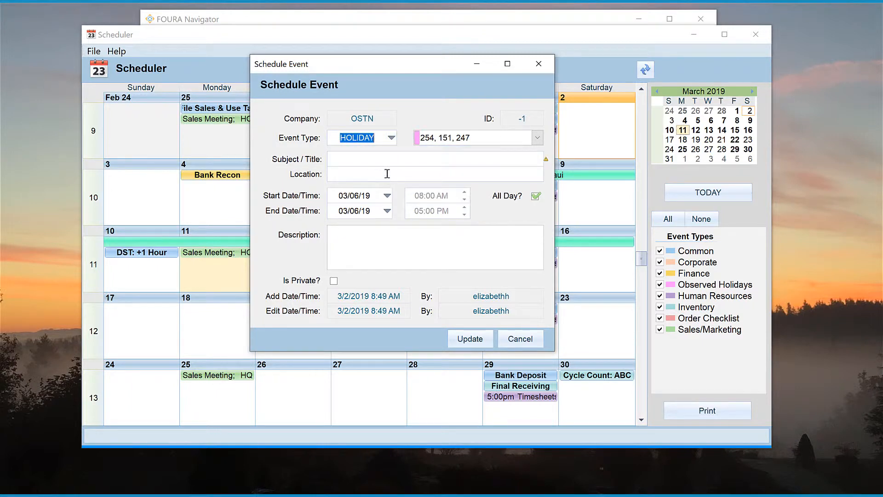
{"action": "left_click", "coordinate": [374, 161]}
{"action": "type", "text": "National "}
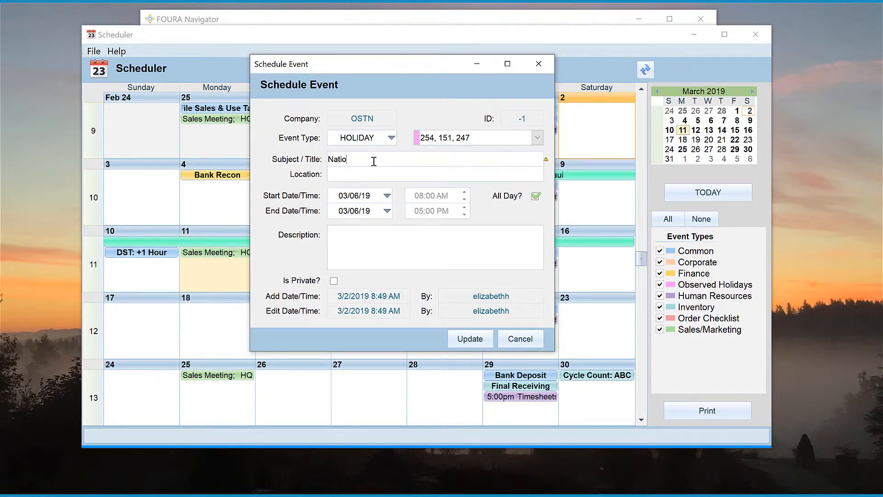
{"action": "type", "text": "Oreo Day"}
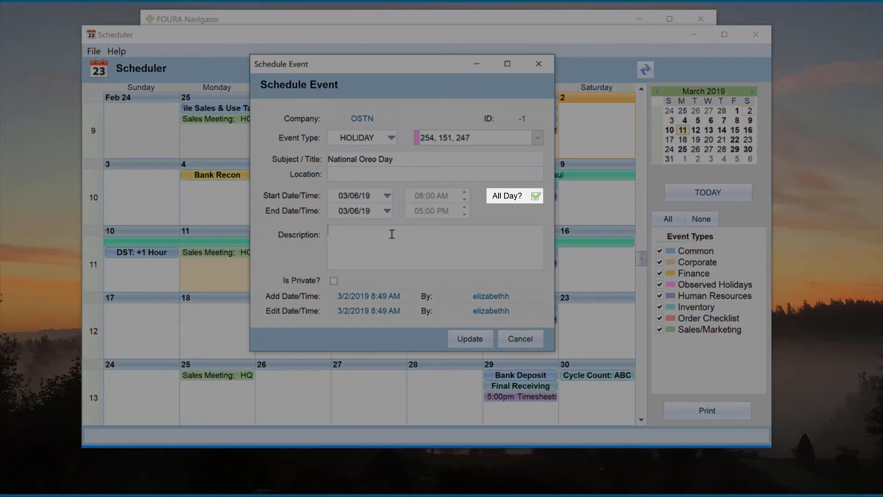
{"action": "type", "text": "Bring"}
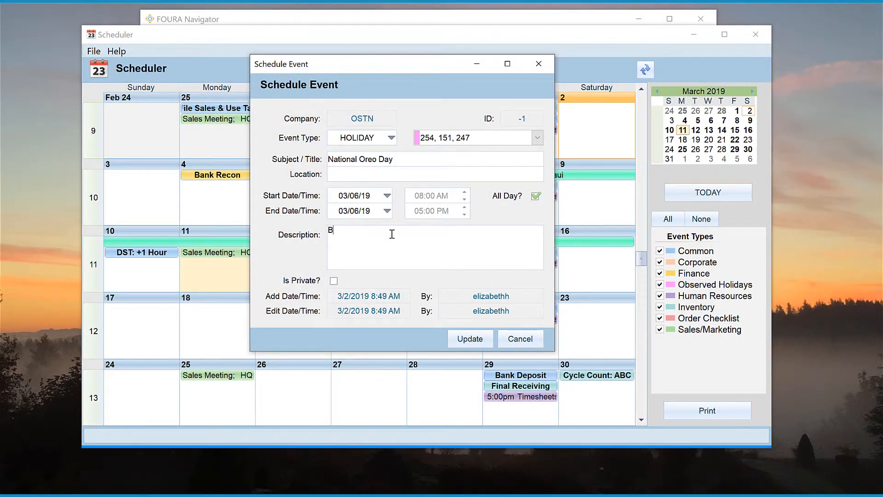
{"action": "type", "text": " Your Favorite"}
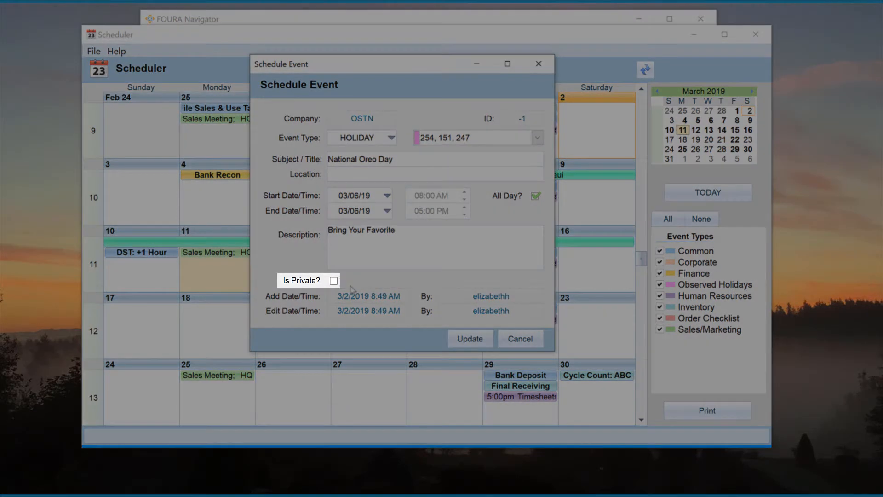
{"action": "left_click", "coordinate": [454, 341]}
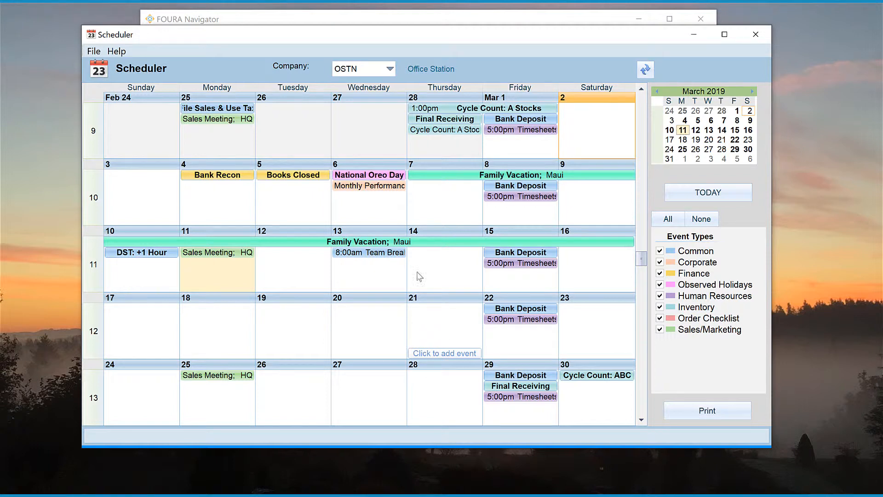
Step: Review the Monthly Performance event, delete National Oreo Day, and minimize the Scheduler
{"action": "double_click", "coordinate": [386, 187]}
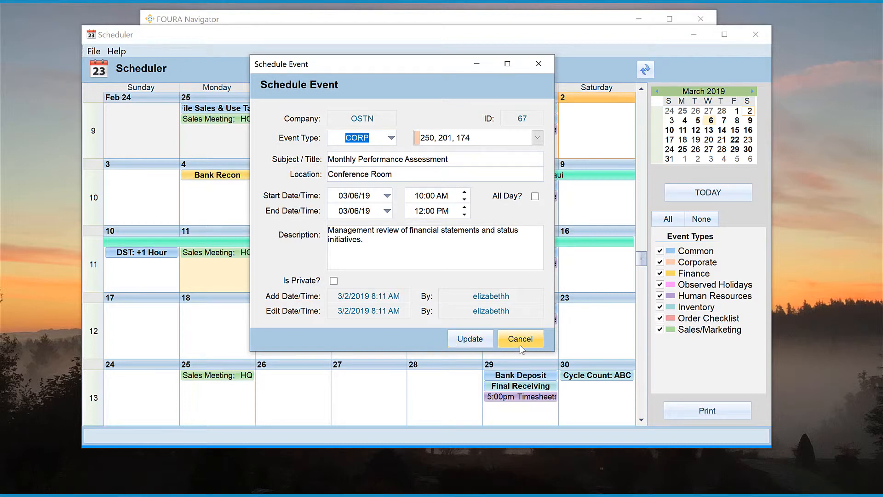
{"action": "left_click", "coordinate": [466, 339]}
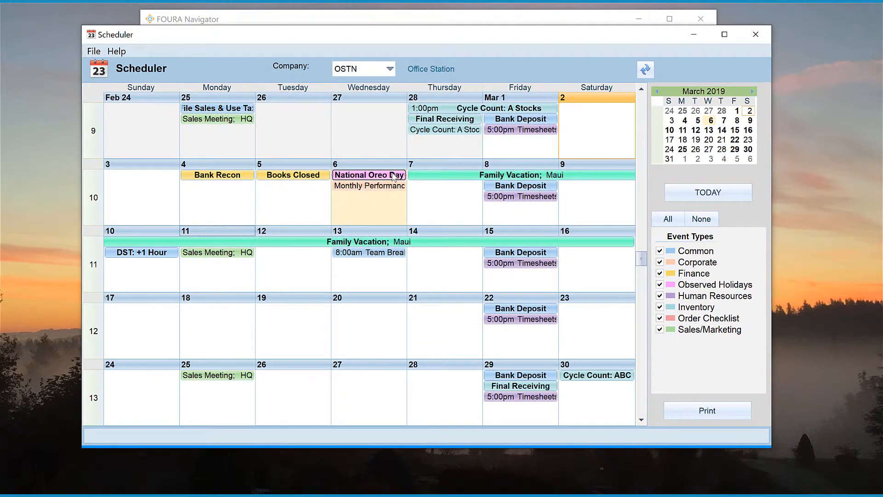
{"action": "key", "text": "Delete"}
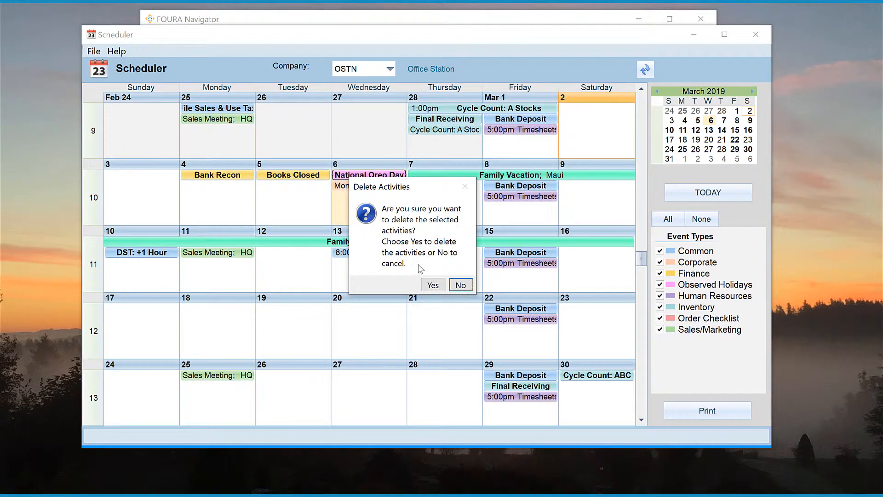
{"action": "left_click", "coordinate": [432, 284]}
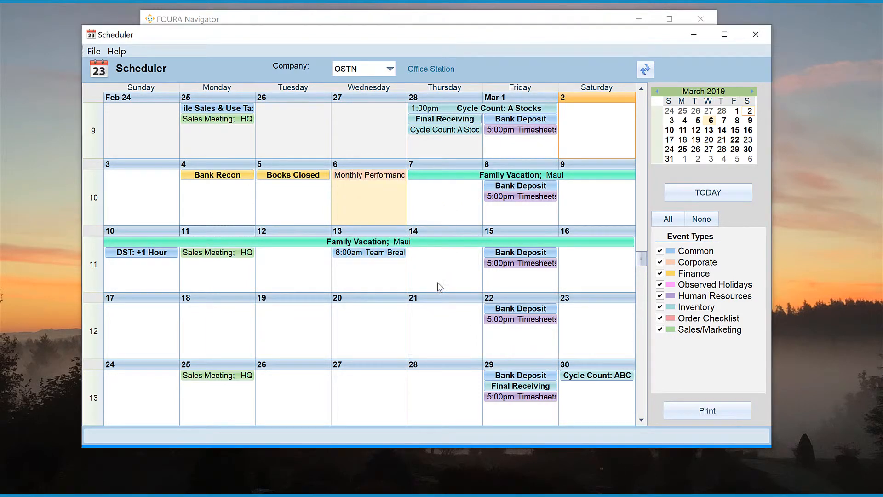
{"action": "left_click", "coordinate": [684, 40]}
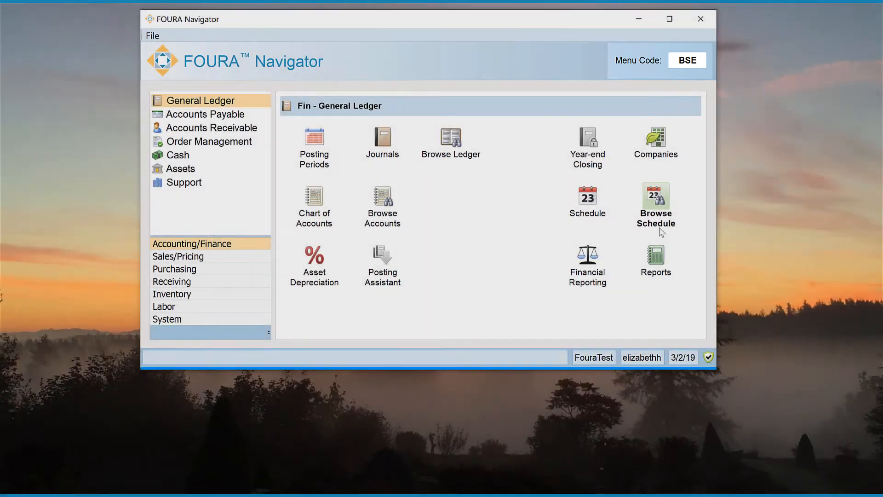
Step: Open Browse Schedule from the General Ledger page, listing 42 events
{"action": "left_click", "coordinate": [660, 231]}
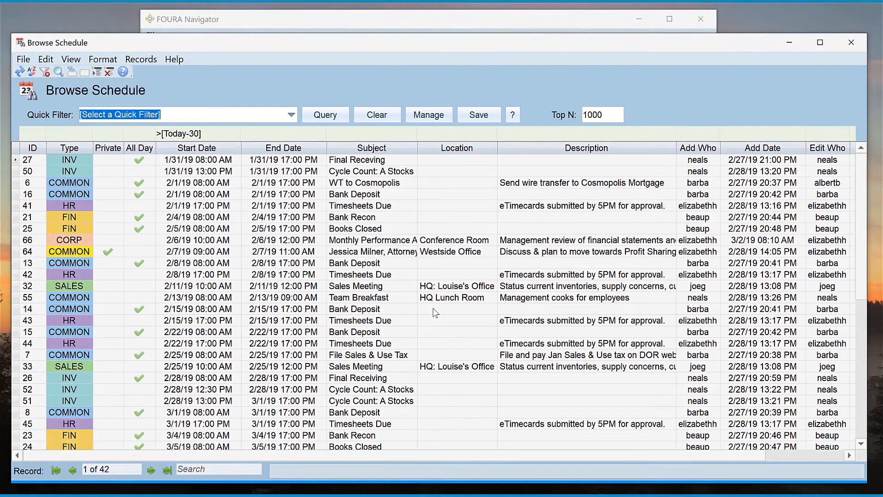
Step: Scroll the event grid and view the details of schedule record 64
{"action": "scroll", "coordinate": [435, 313], "scroll_direction": "down", "scroll_amount": 1}
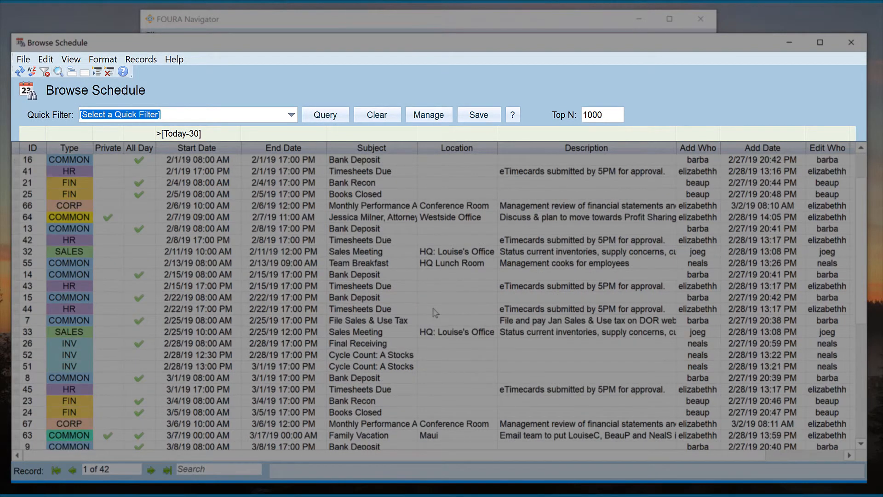
{"action": "scroll", "coordinate": [435, 312], "scroll_direction": "down", "scroll_amount": 1}
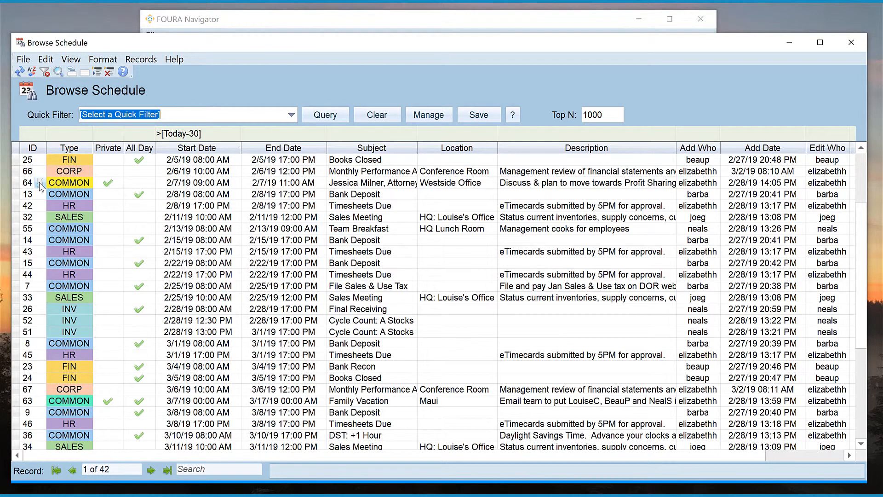
{"action": "double_click", "coordinate": [39, 182]}
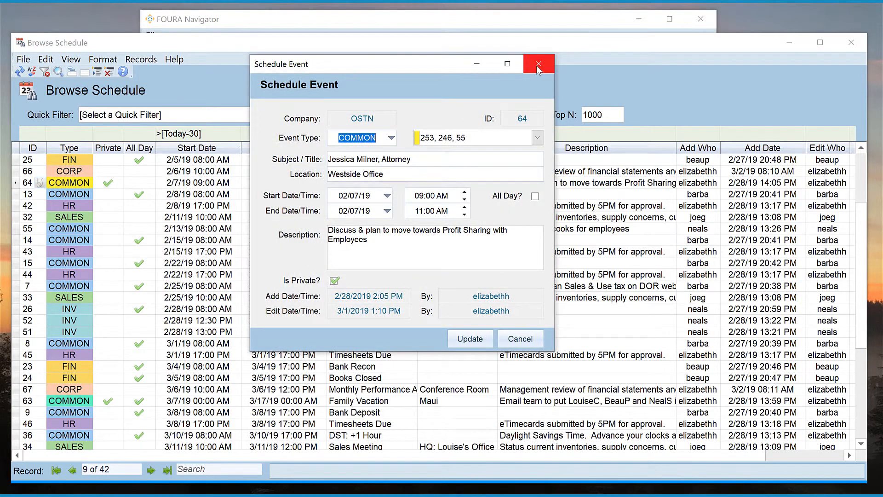
{"action": "left_click", "coordinate": [537, 67]}
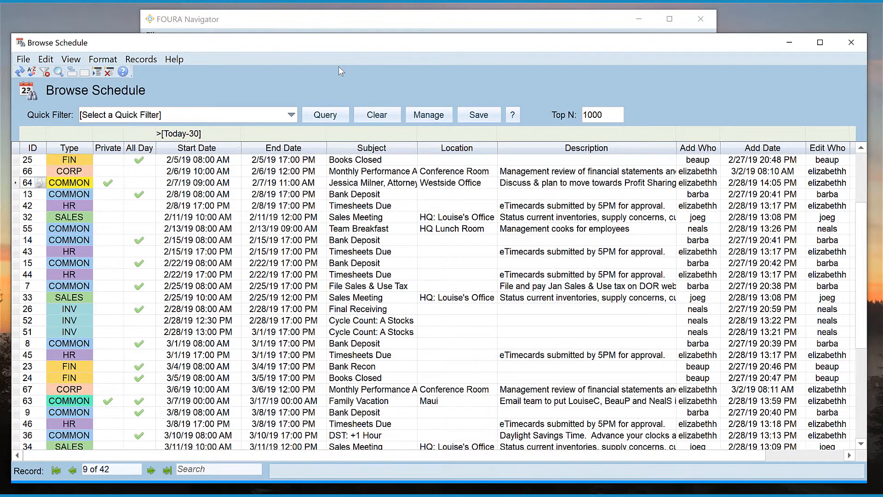
Step: Look at the Quick Filter list without choosing, then minimize Browse Schedule
{"action": "left_click", "coordinate": [291, 115]}
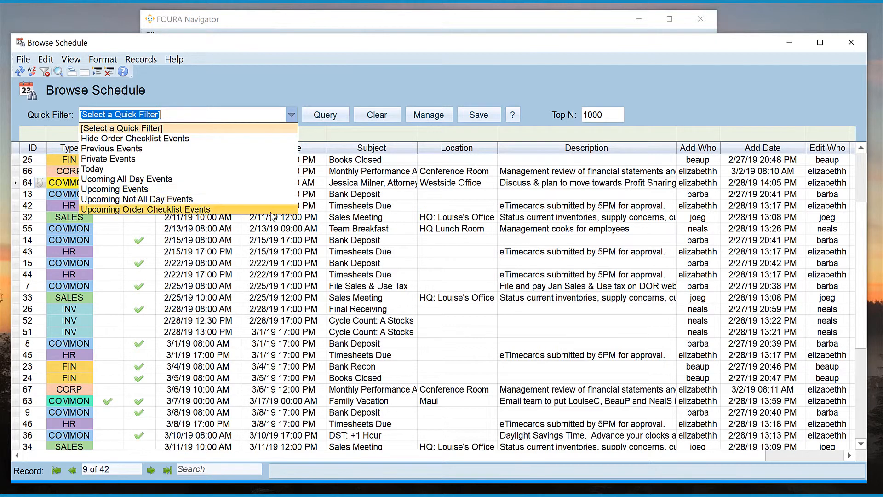
{"action": "left_click", "coordinate": [276, 87]}
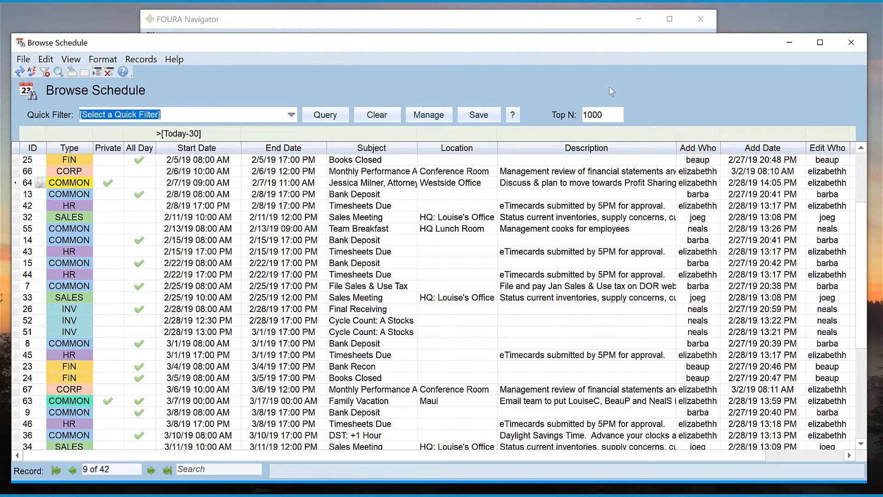
{"action": "left_click", "coordinate": [785, 46]}
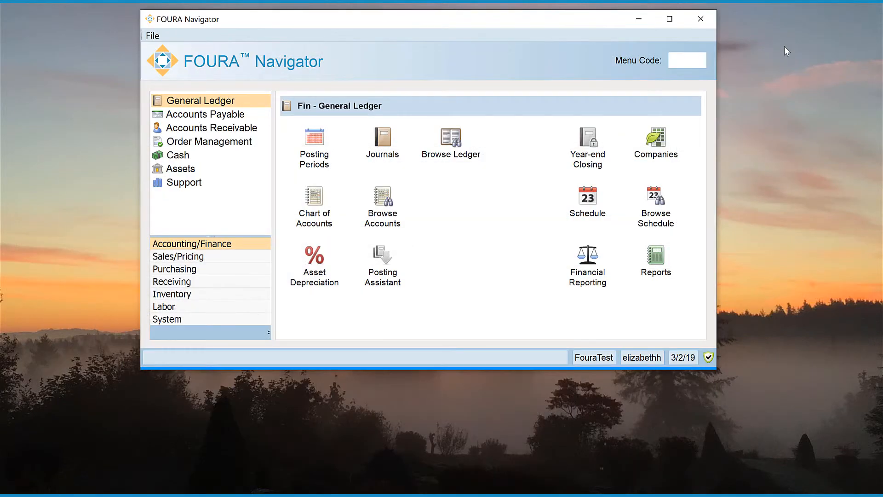